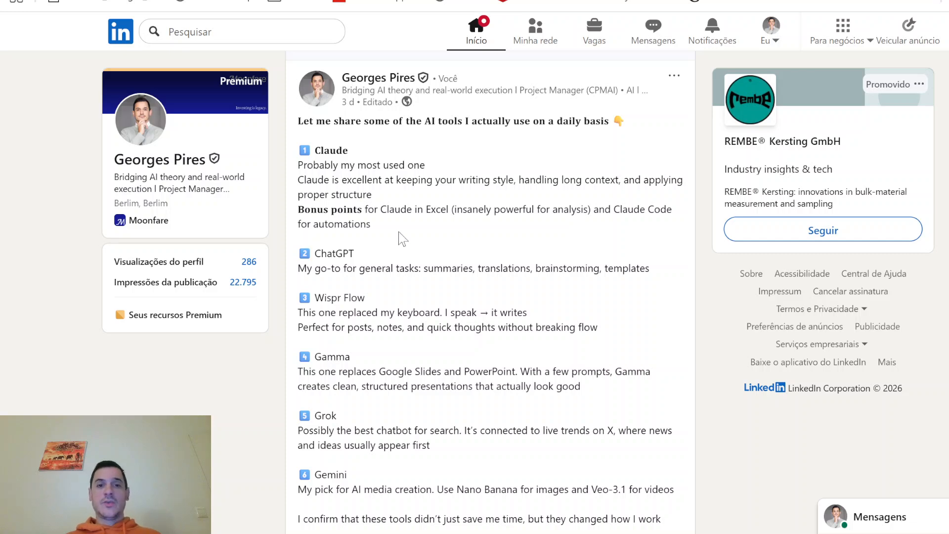
Step: Read through the LinkedIn post about daily AI tools and highlight the line describing Gamma
scroll(401, 238, down, 10)
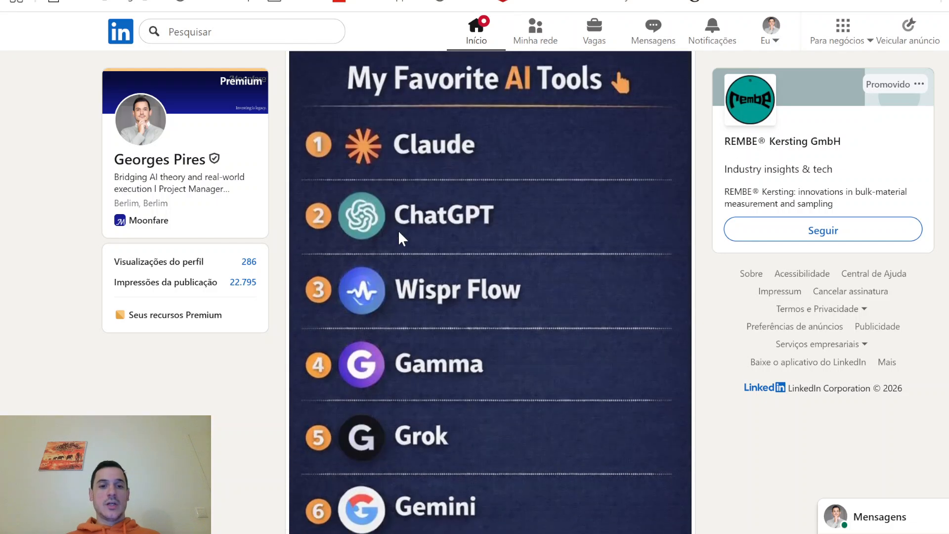
scroll(401, 240, down, 1)
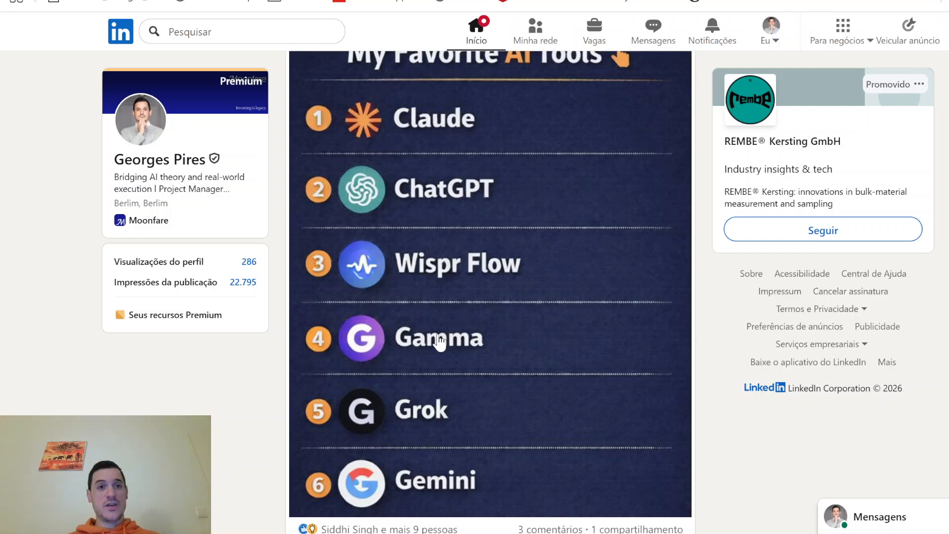
scroll(438, 339, up, 10)
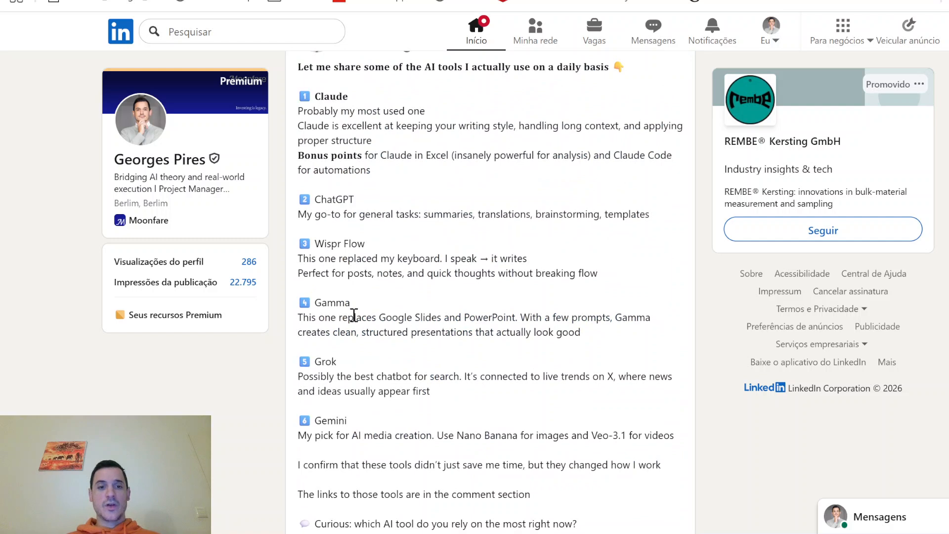
drag(298, 317, 524, 320)
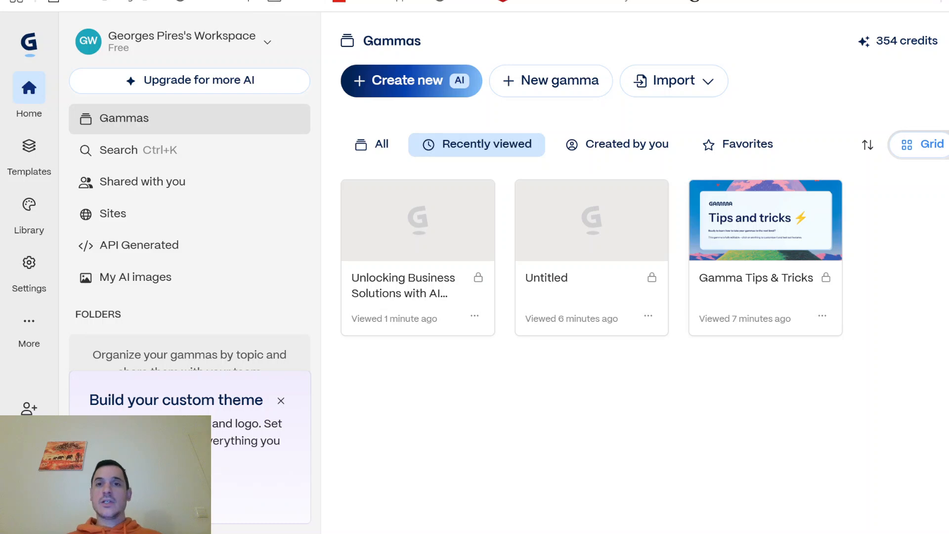
key(ctrl+t)
text(https://gamma.app/)
key(Return)
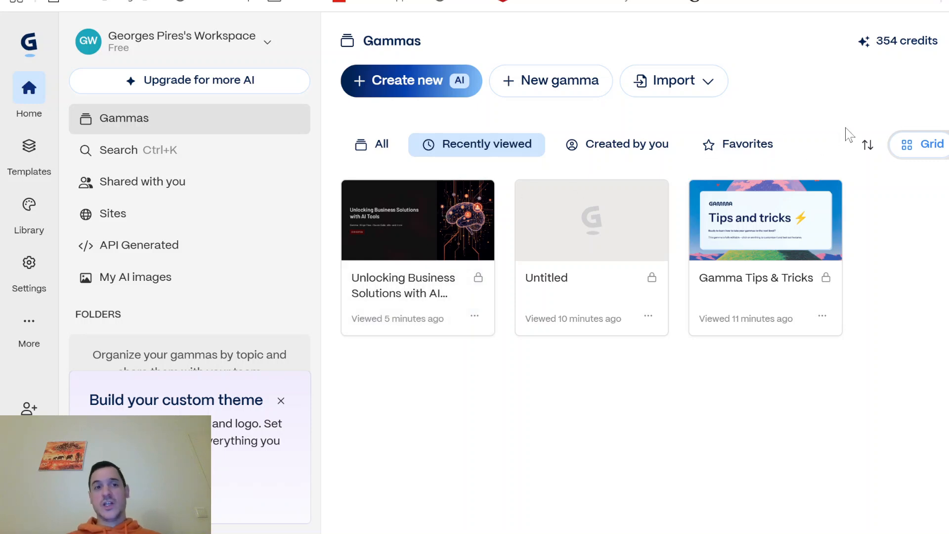
click(403, 93)
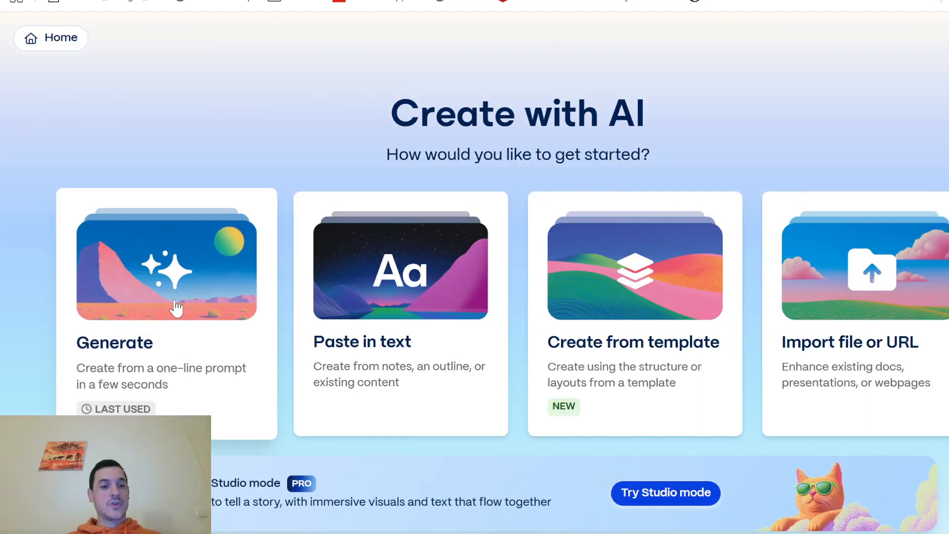
click(176, 307)
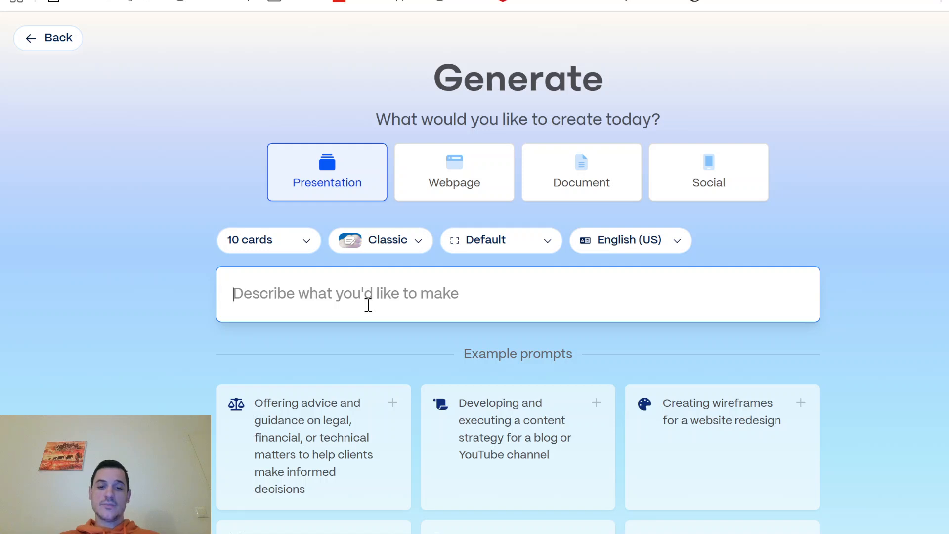
Step: Prompt for a solution-oriented sales deck for an efficiency agency providing automations, listing its AI tools and requesting impact graphs with recent data, and generate the outline
text(I want a presentation that is like a sales speech and investment, not an investment company presentation, solution-oriented deck. I am an efficiency agency. I provide automations. I use tools like Claude code and Aten, Gamma, Wispr Flow, and any other LLMs I use; also nano banana for images and also VOI for video, and put some nice graphs on even reports with more recent data suggesting how much impact I can provide. That's it.)
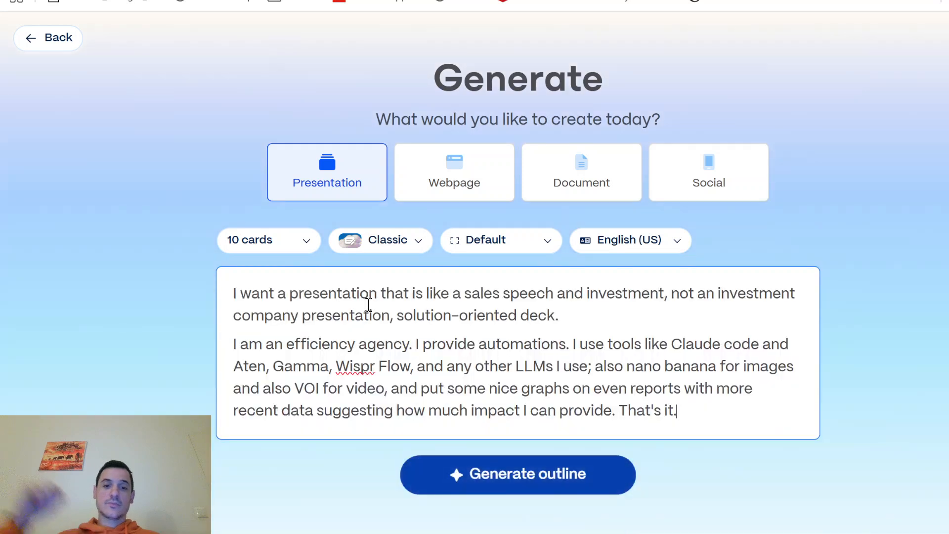
scroll(368, 305, down, 2)
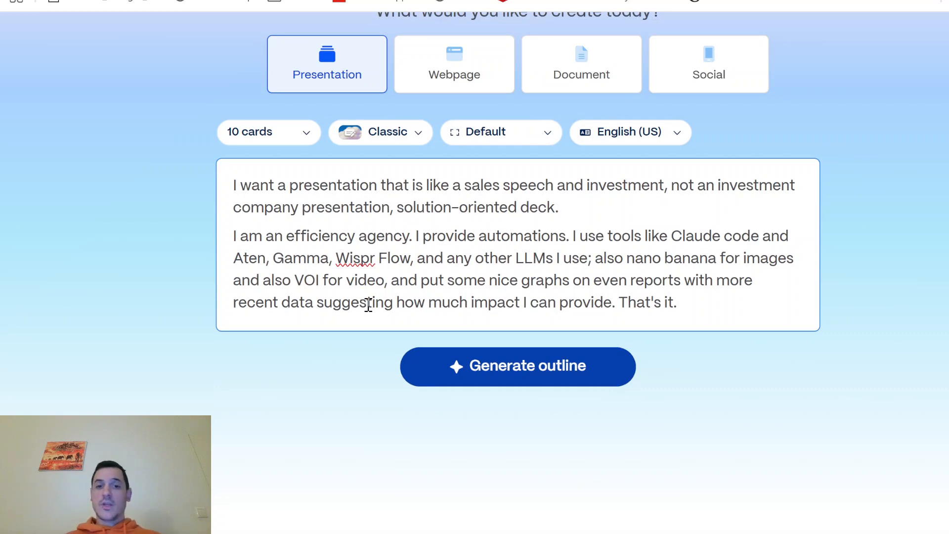
click(494, 375)
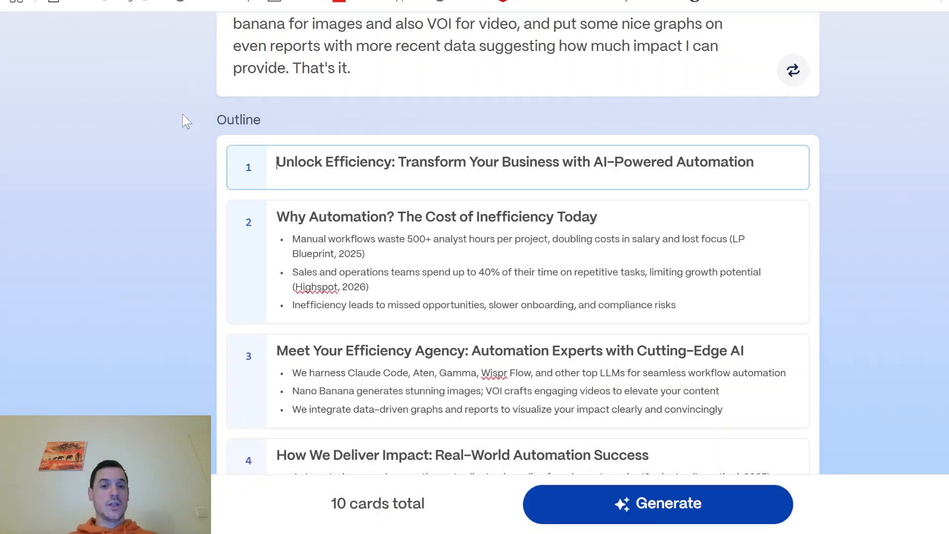
Step: Review the generated outline's ten cards, looking closely at the card on the cost of inefficiency
scroll(913, 312, down, 1)
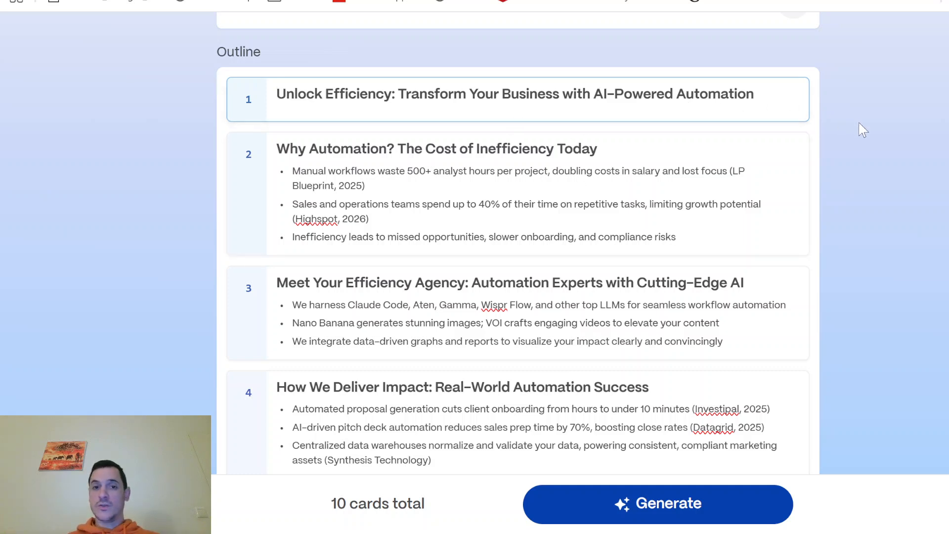
scroll(547, 206, down, 1)
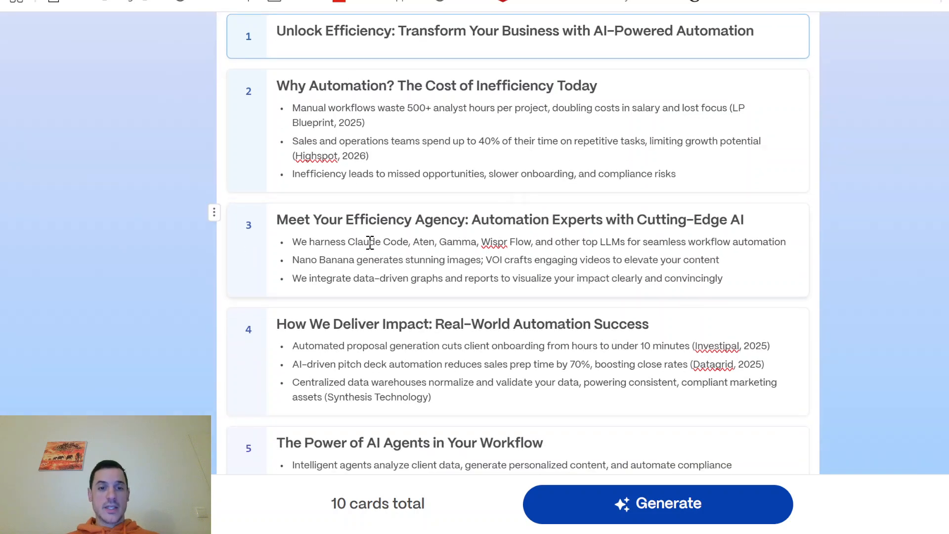
scroll(378, 340, down, 5)
scroll(379, 340, down, 7)
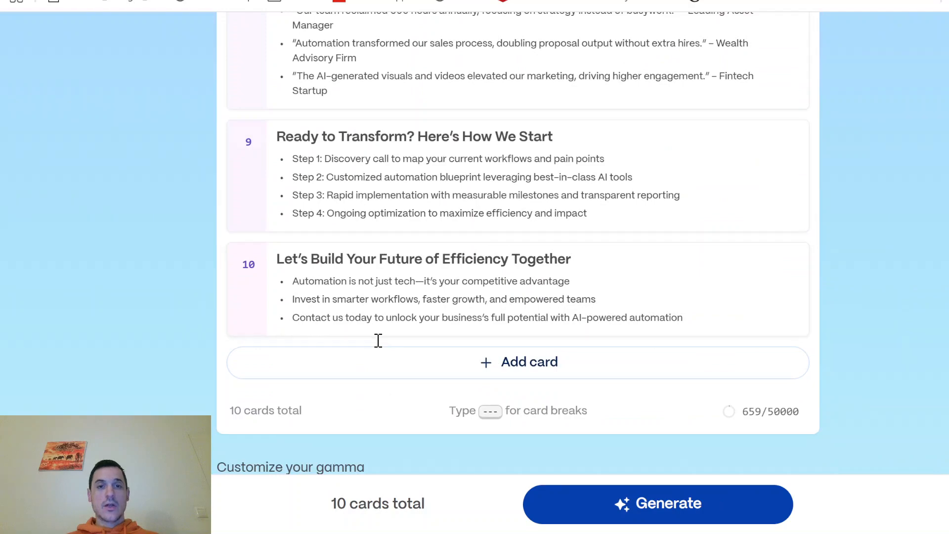
scroll(378, 340, up, 13)
click(403, 203)
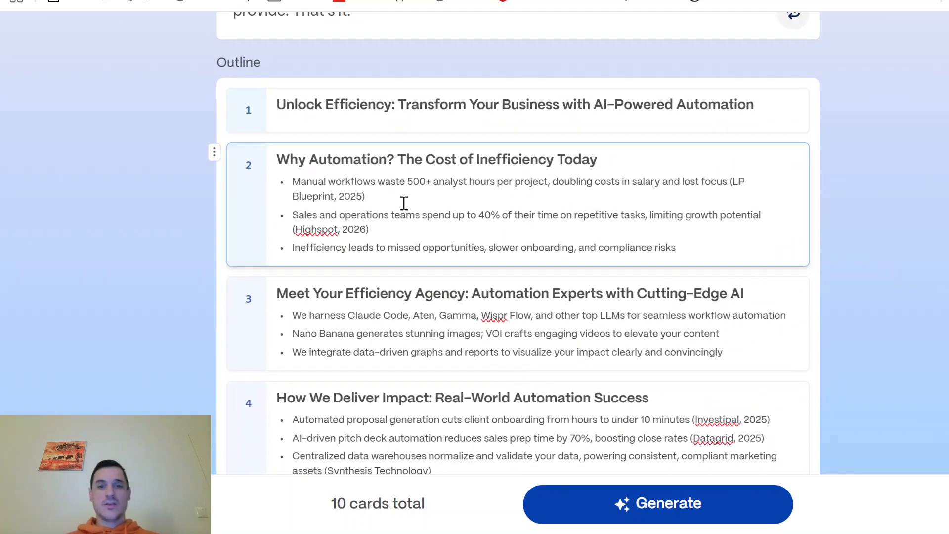
key(ctrl+plus)
key(ctrl+plus)
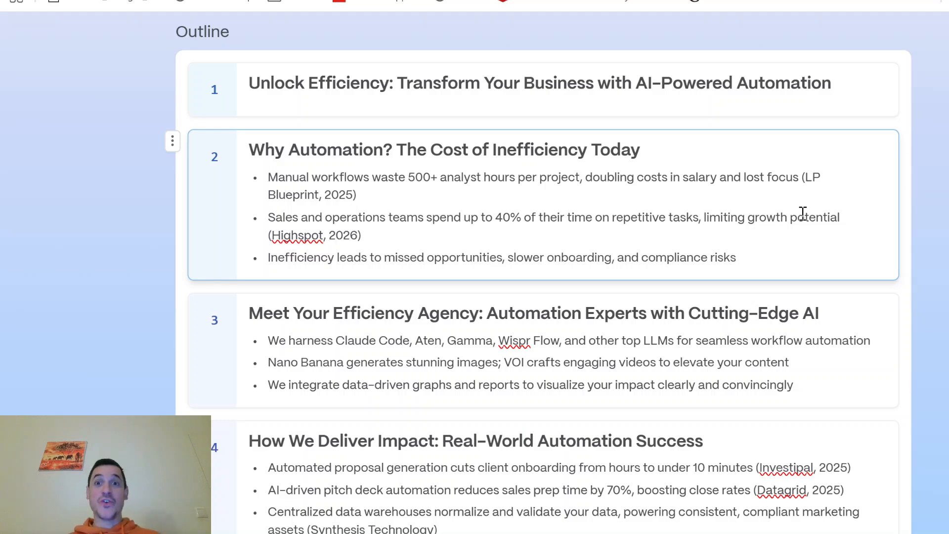
key(ctrl+minus)
key(ctrl+minus)
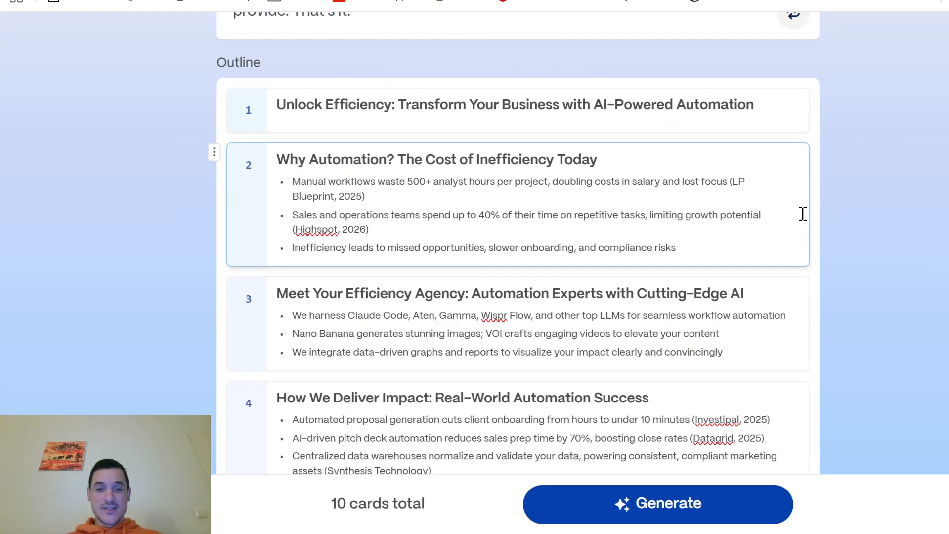
Step: Generate the presentation from the outline and hide the feedback section at the end of the deck
scroll(803, 213, down, 2)
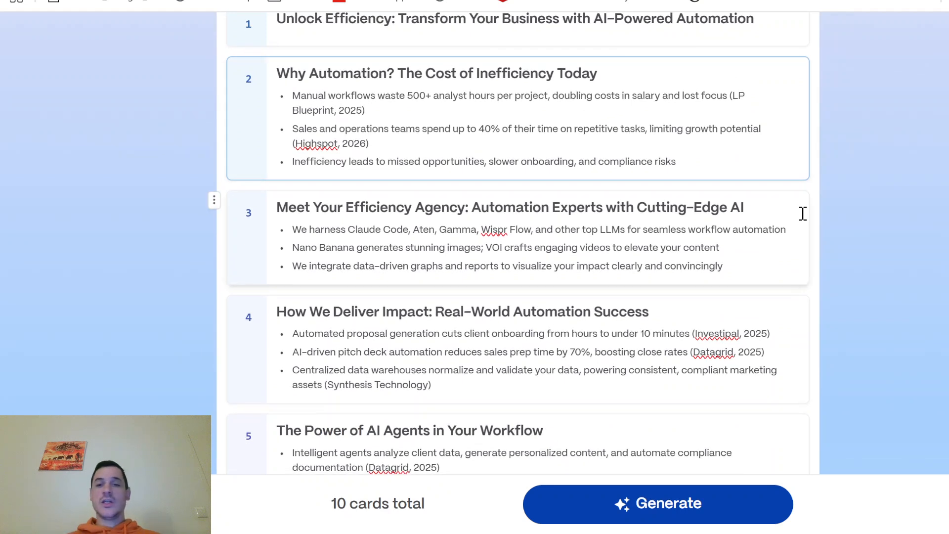
click(656, 509)
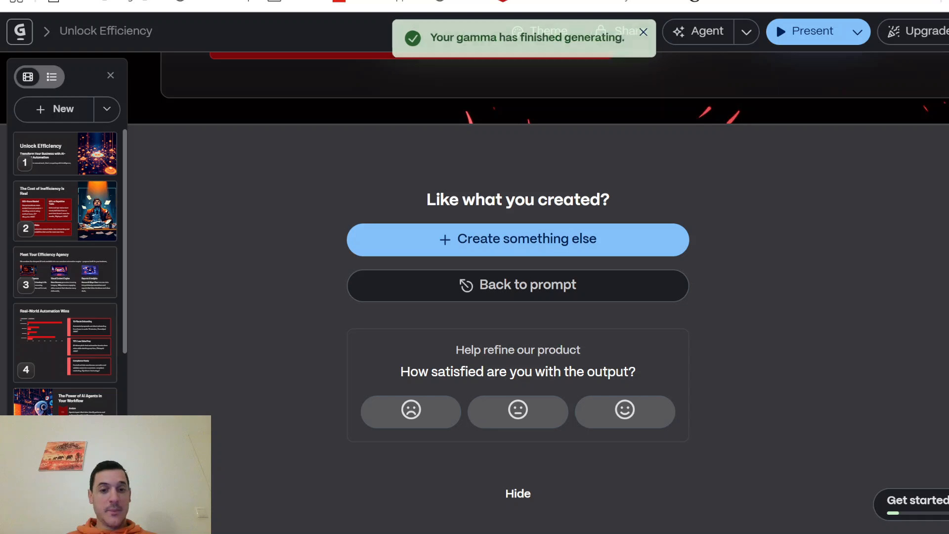
click(519, 496)
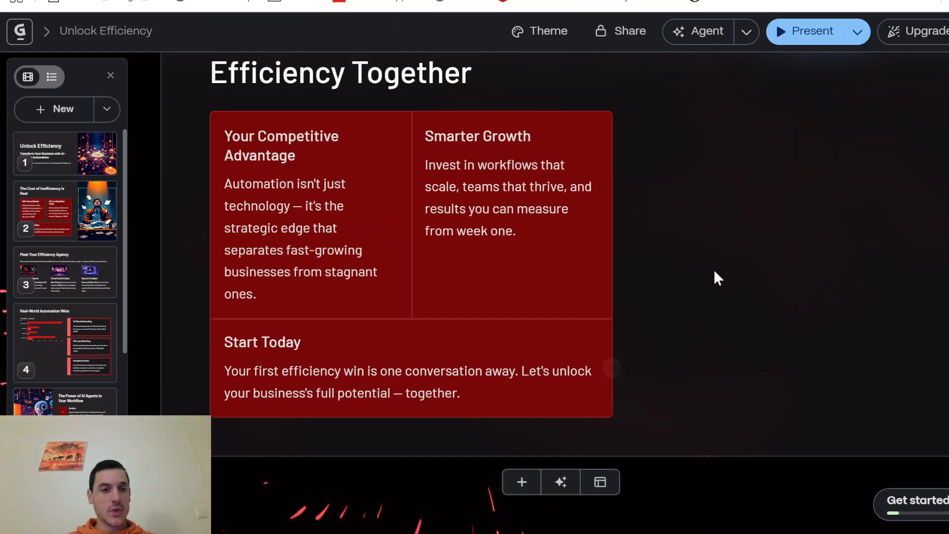
Step: Examine the closing card and the "Ready to Transform? Here's How We Start" card of the generated deck
scroll(715, 276, up, 2)
scroll(719, 278, up, 1)
scroll(719, 278, down, 1)
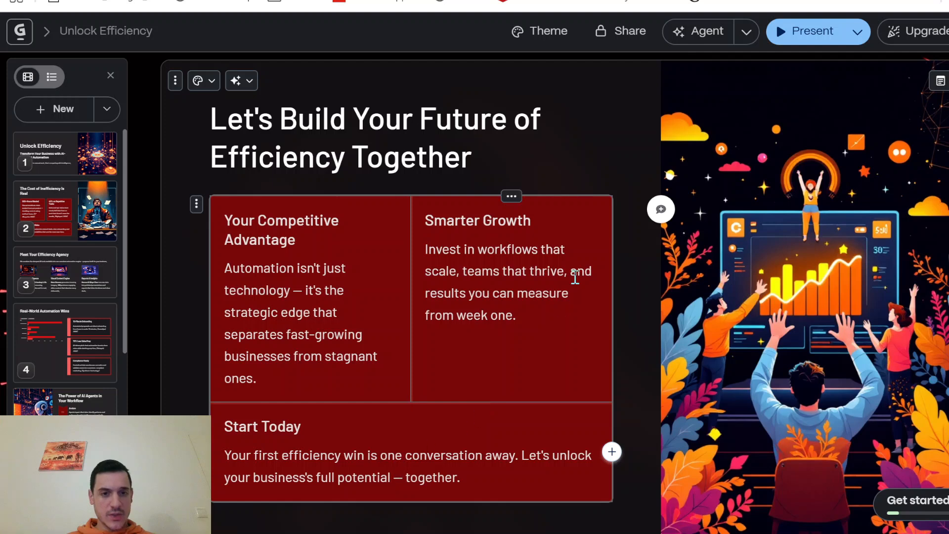
scroll(575, 277, down, 10)
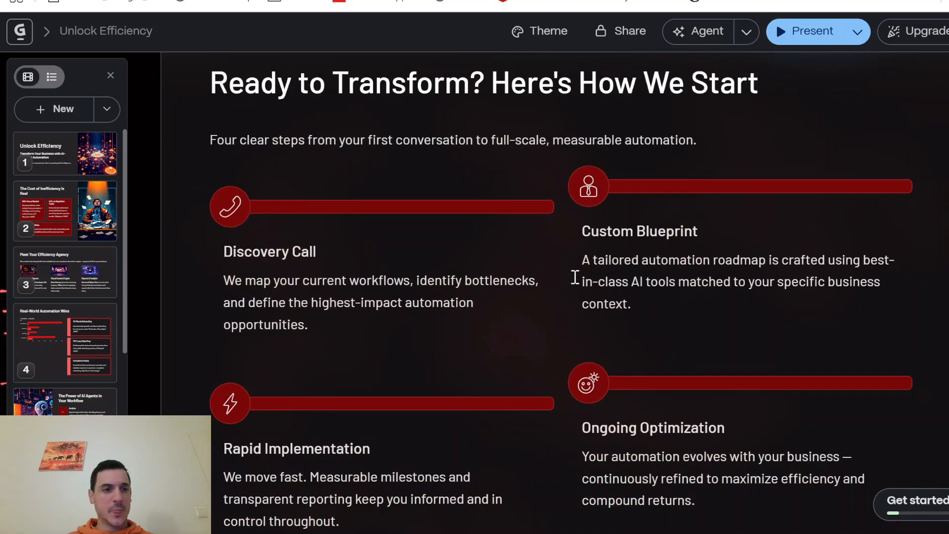
Step: Return to the first card and review the deck from "Unlock Efficiency" through "Meet Your Efficiency Agency"
click(58, 164)
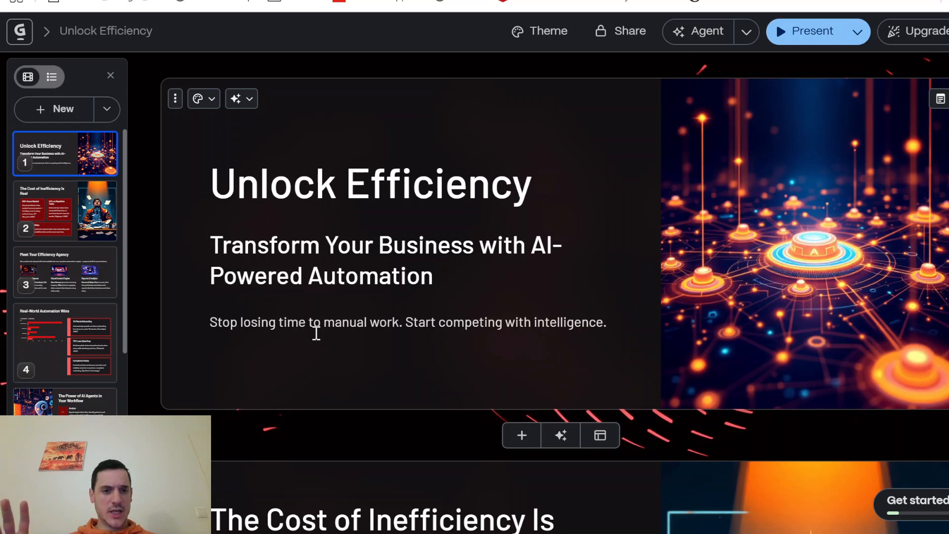
scroll(316, 333, down, 1)
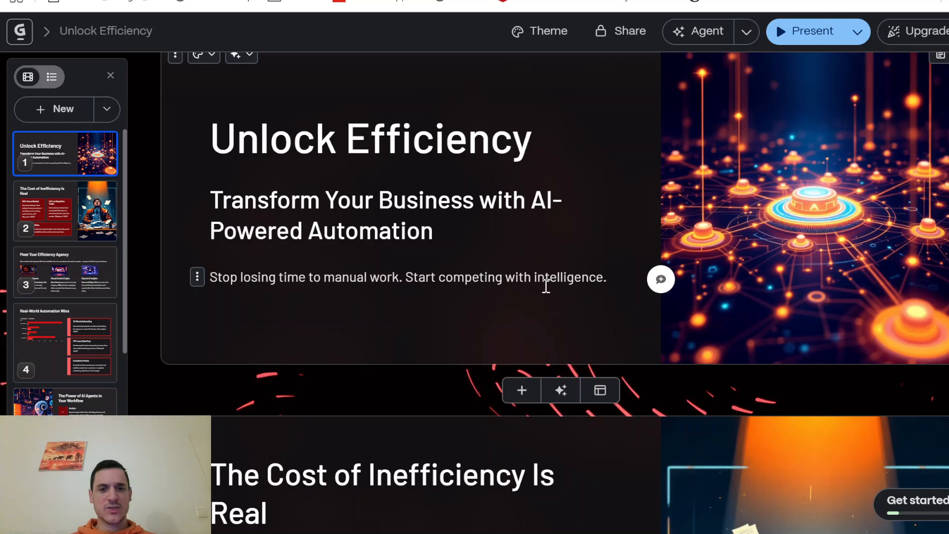
scroll(568, 311, down, 2)
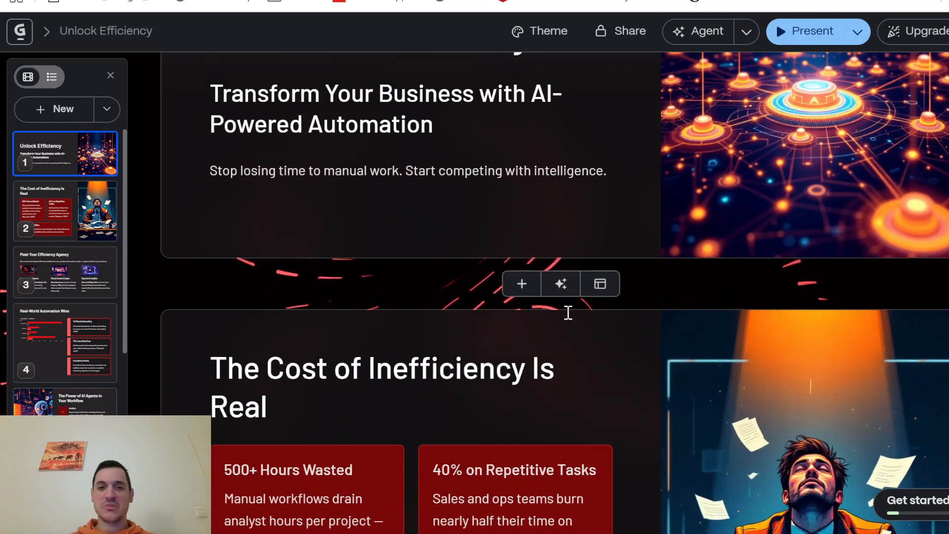
scroll(569, 312, down, 2)
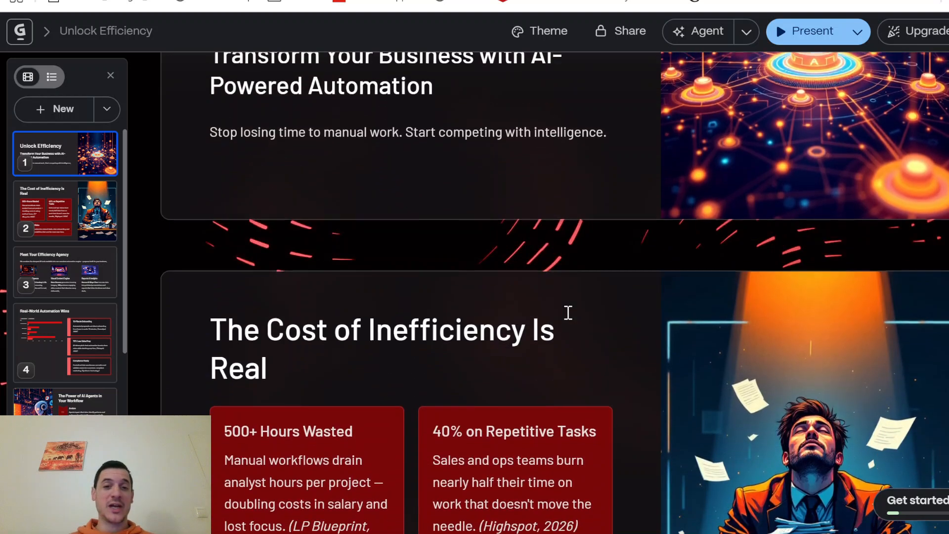
scroll(569, 312, down, 2)
scroll(569, 313, down, 1)
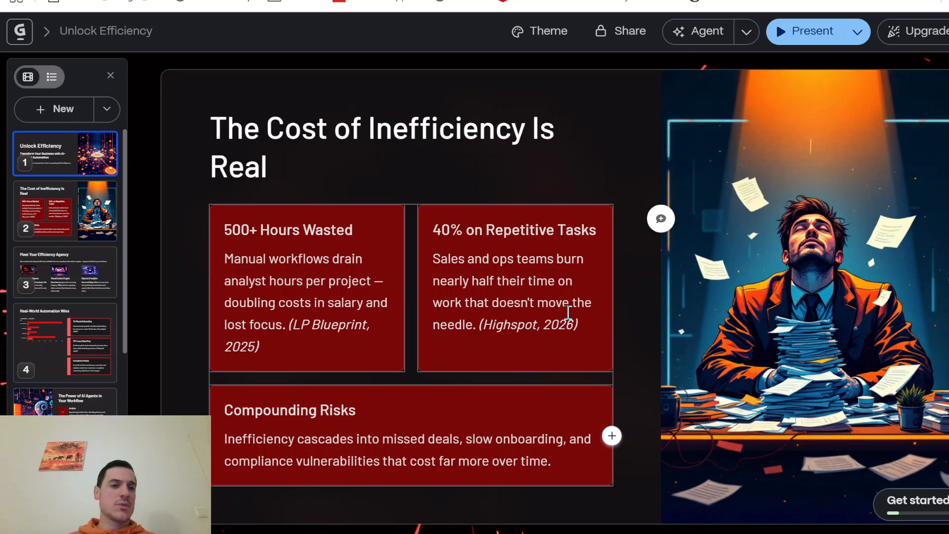
scroll(568, 312, down, 1)
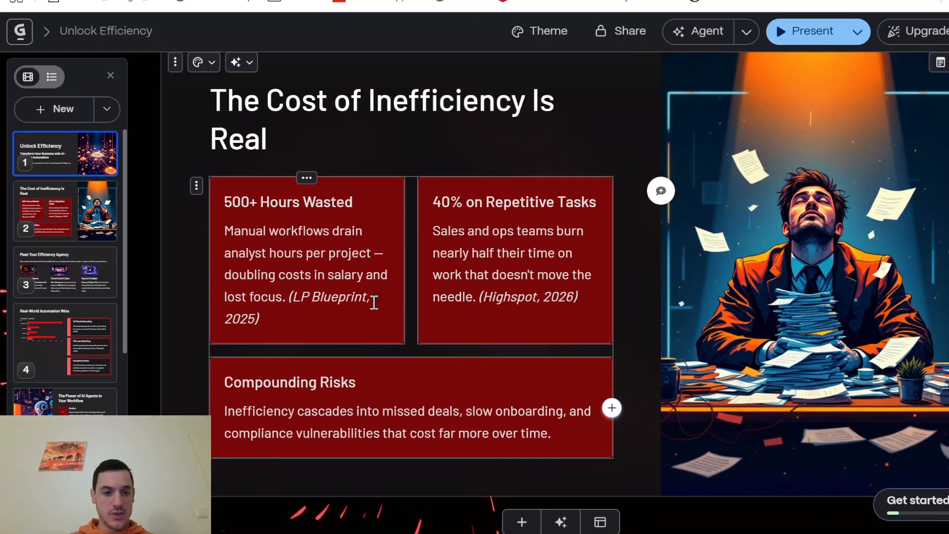
scroll(375, 302, down, 5)
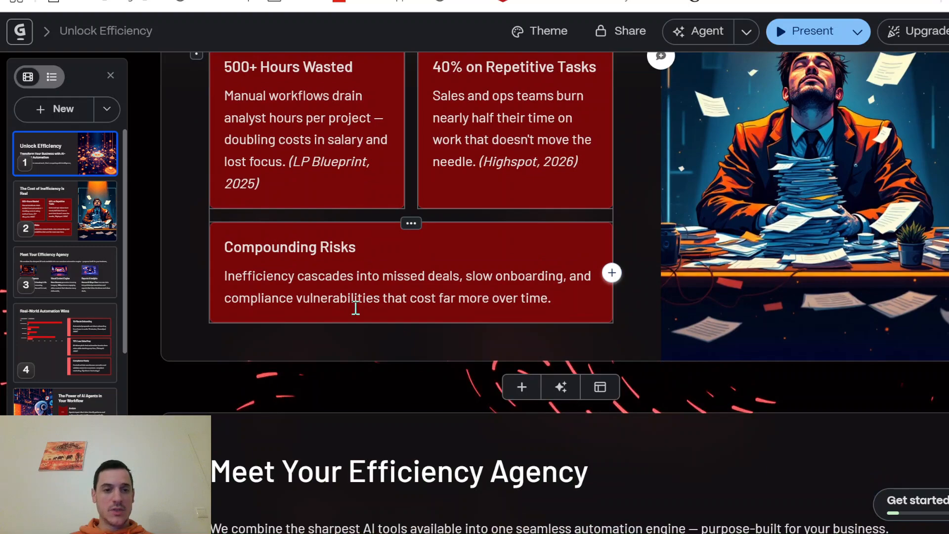
scroll(356, 307, down, 10)
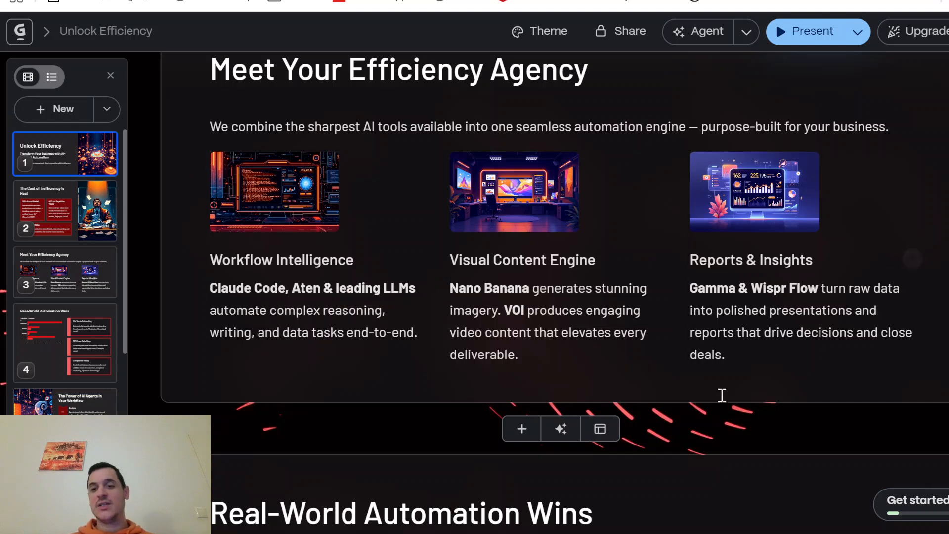
Step: Inspect the bar chart on the "Real-World Automation Wins" card and view its editing options without changing anything
scroll(503, 427, down, 3)
scroll(504, 427, down, 5)
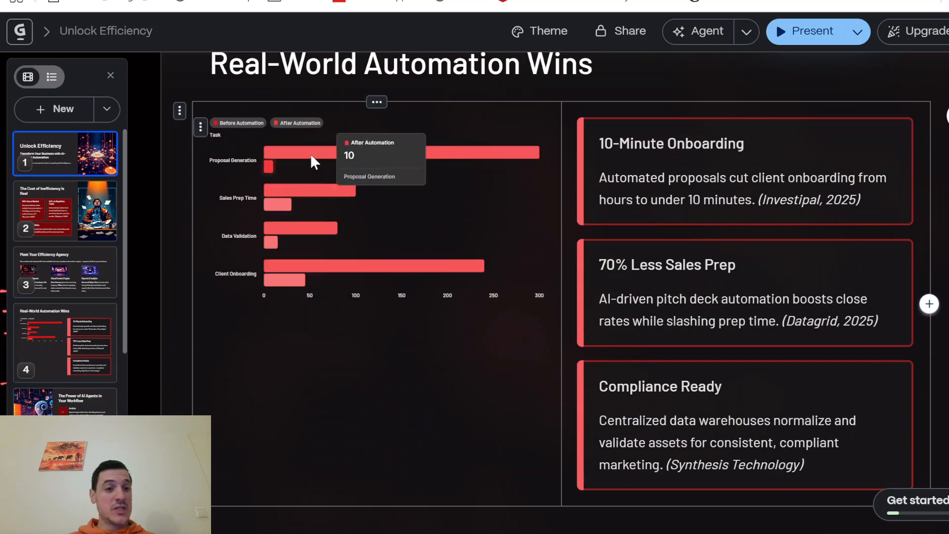
mouse_move(292, 263)
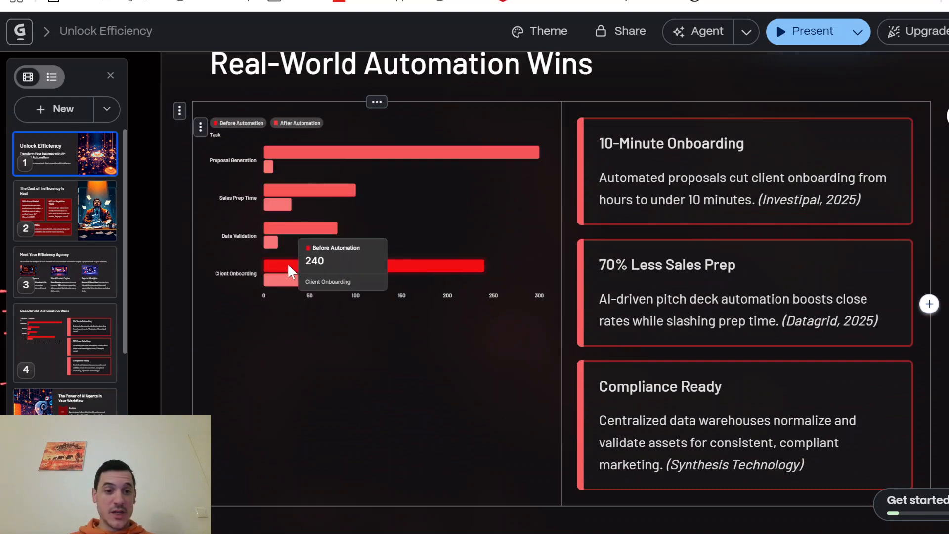
mouse_move(277, 243)
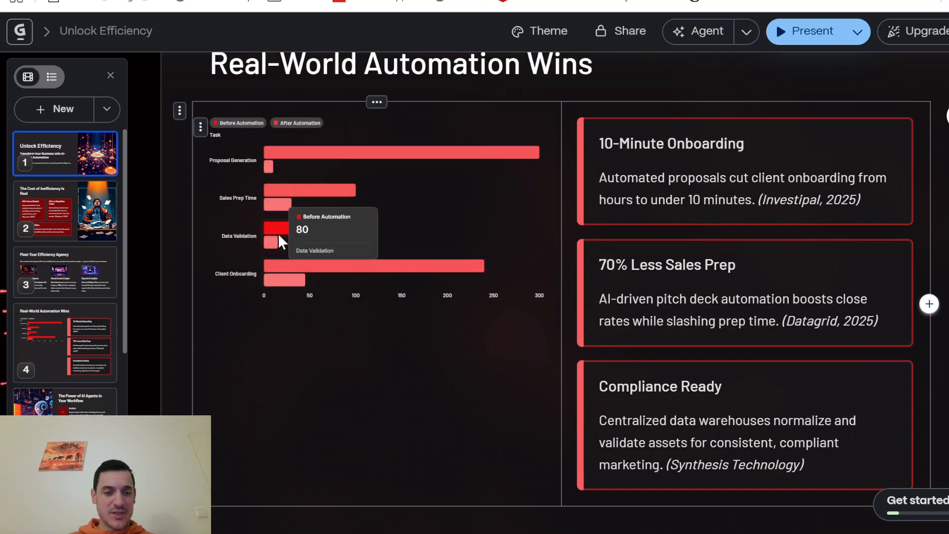
click(278, 233)
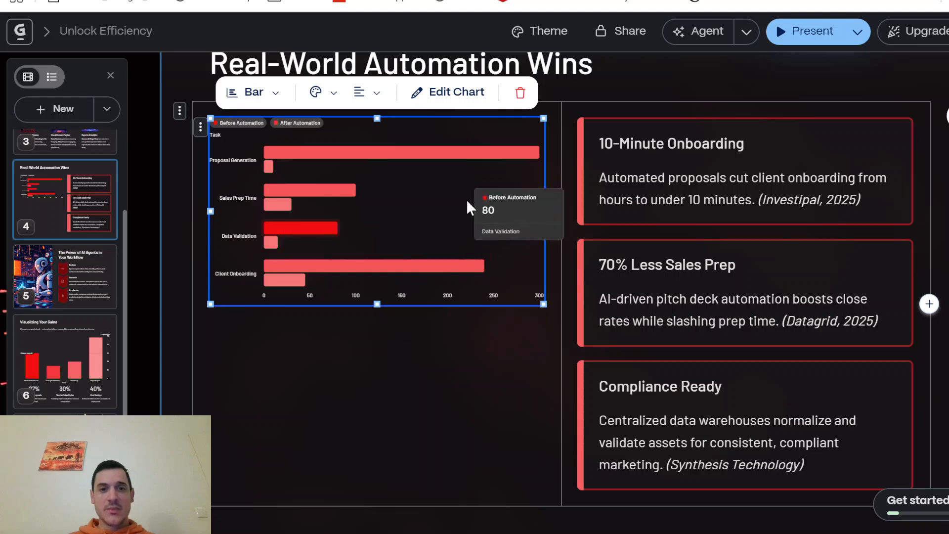
click(464, 93)
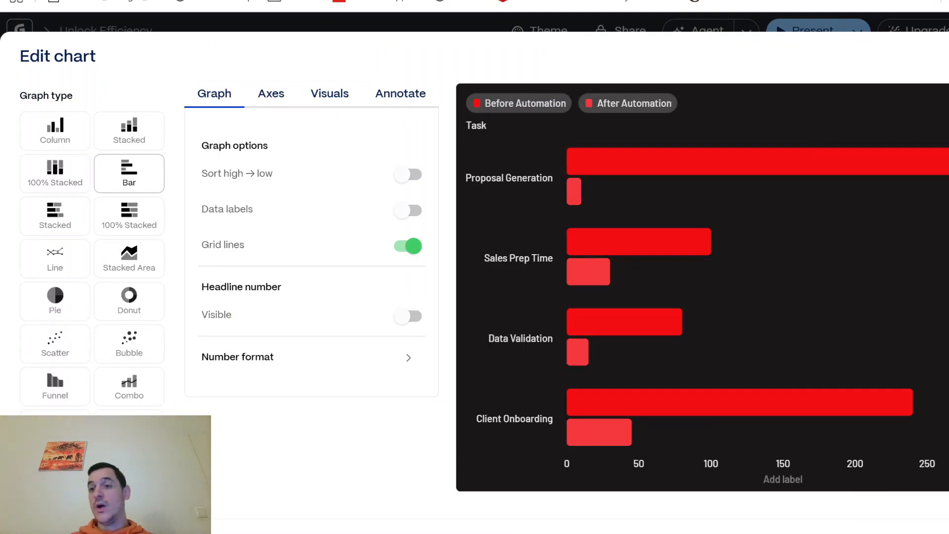
key(Escape)
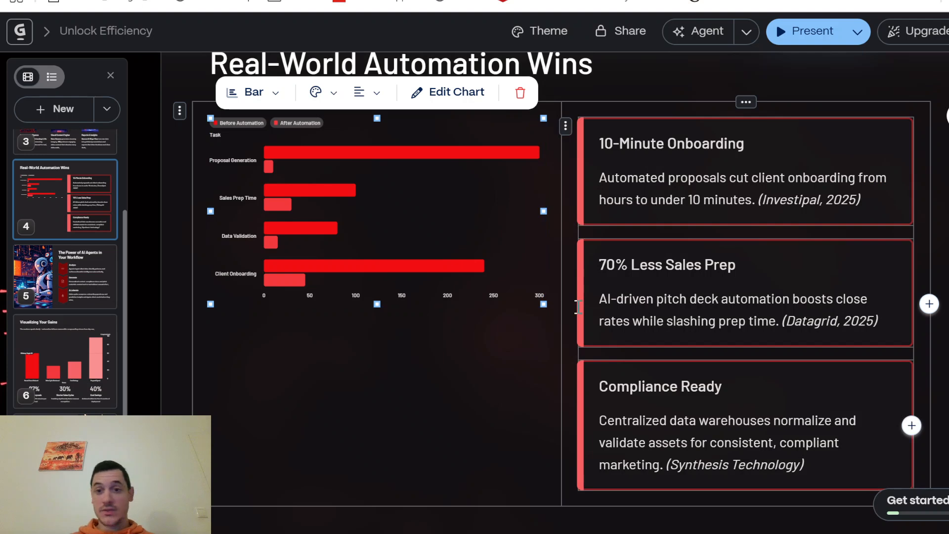
Step: Deselect the bar chart and review the deck from "Real-World Automation Wins" through the "Visualizing Your Gains" chart
click(830, 179)
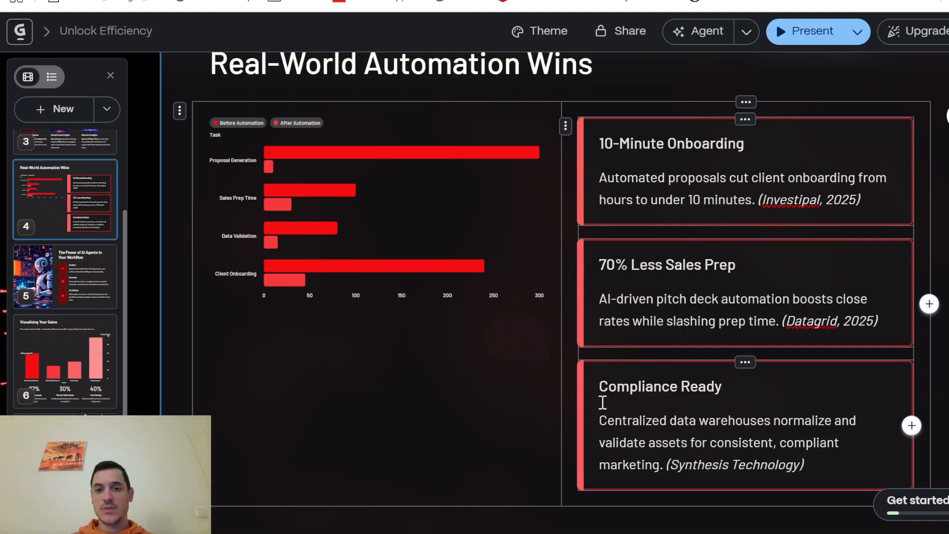
scroll(603, 402, down, 10)
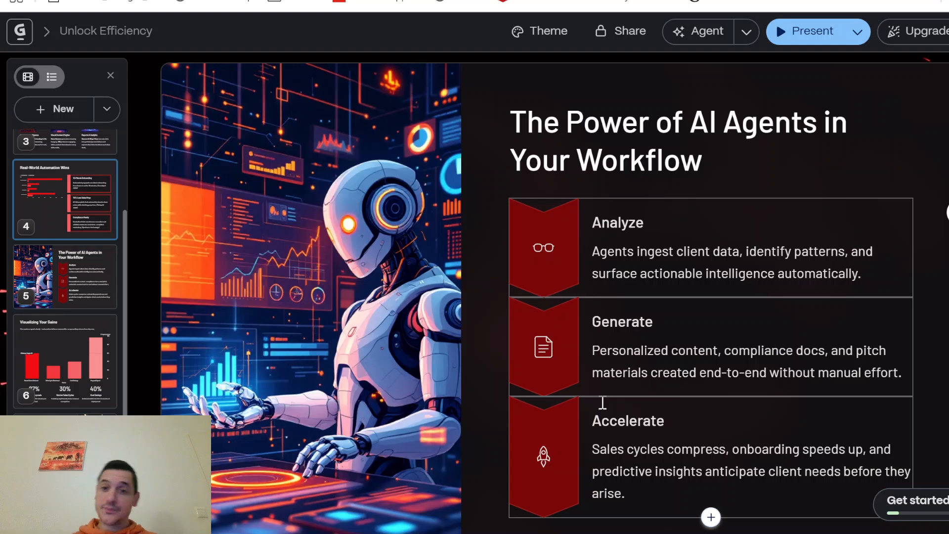
scroll(603, 403, down, 10)
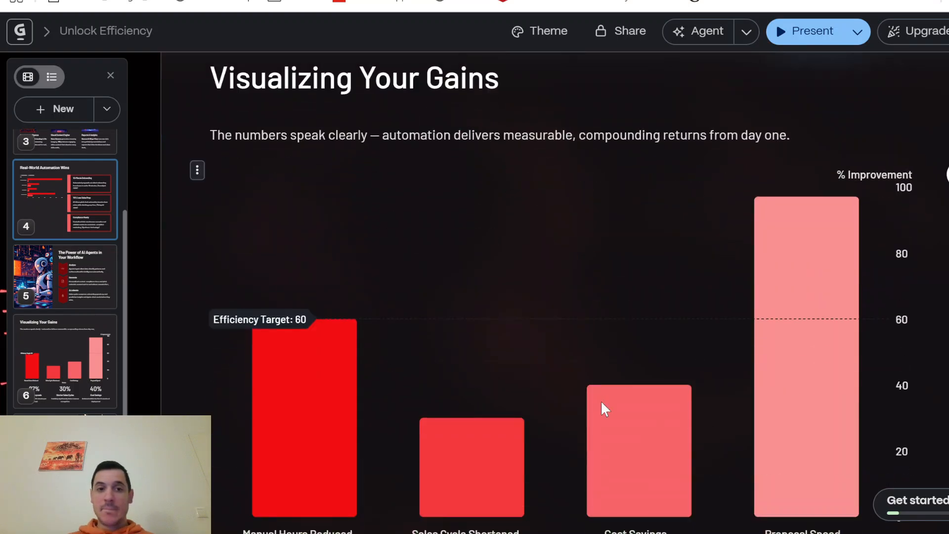
scroll(456, 393, down, 1)
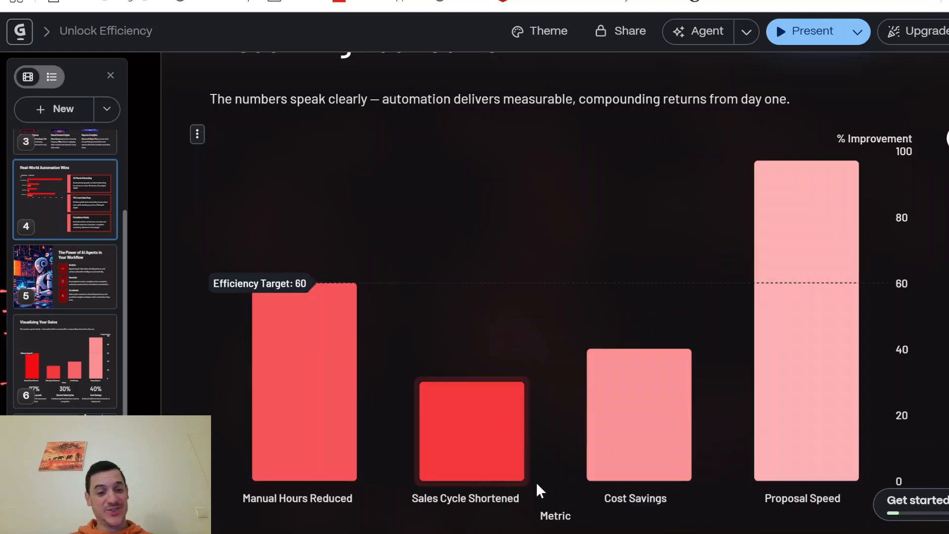
Step: Review the "Why Choose Us?", "What Our Clients Say" and "Ready to Transform? Here's How We Start" cards
scroll(231, 447, down, 15)
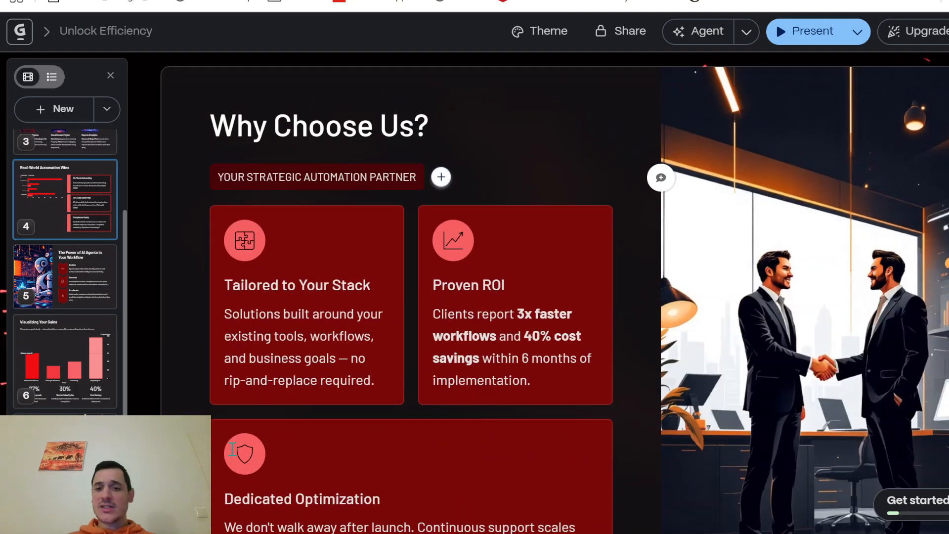
scroll(232, 448, up, 2)
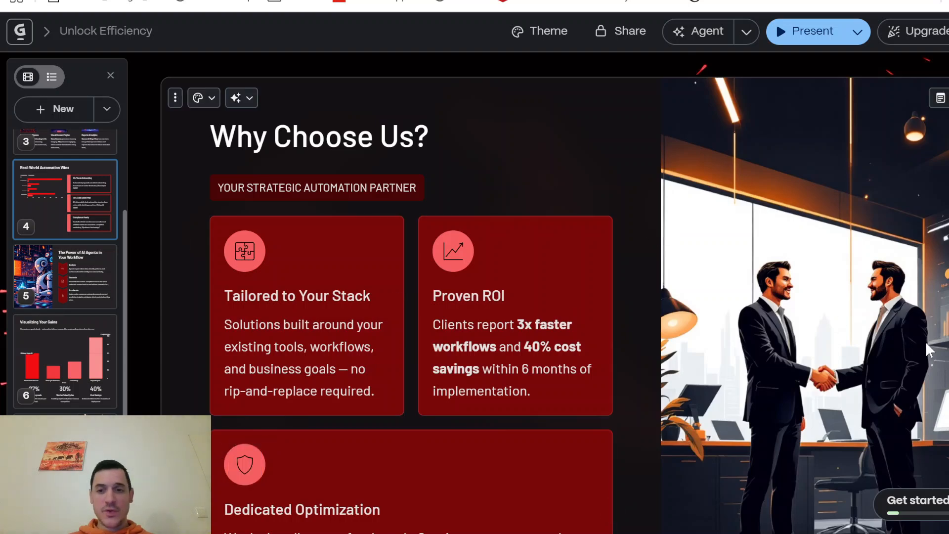
scroll(925, 341, down, 12)
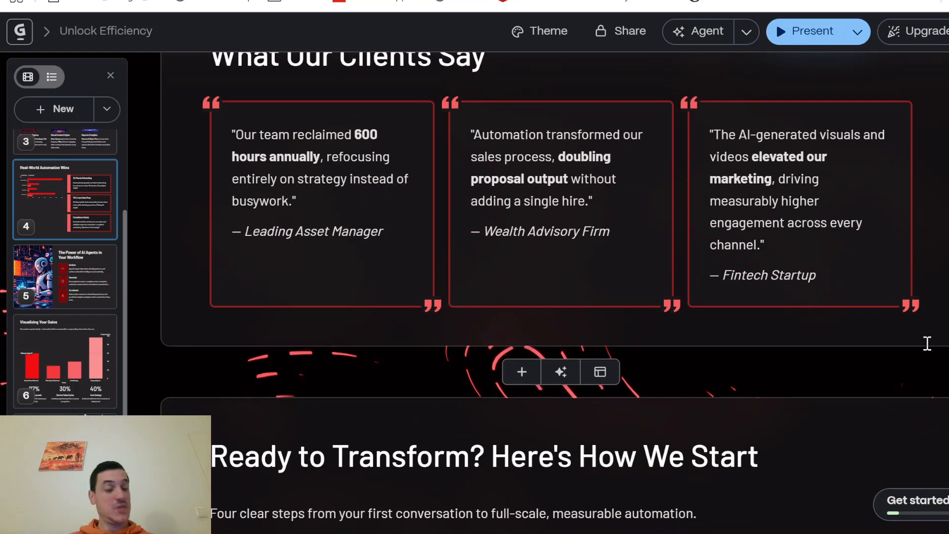
scroll(928, 343, down, 3)
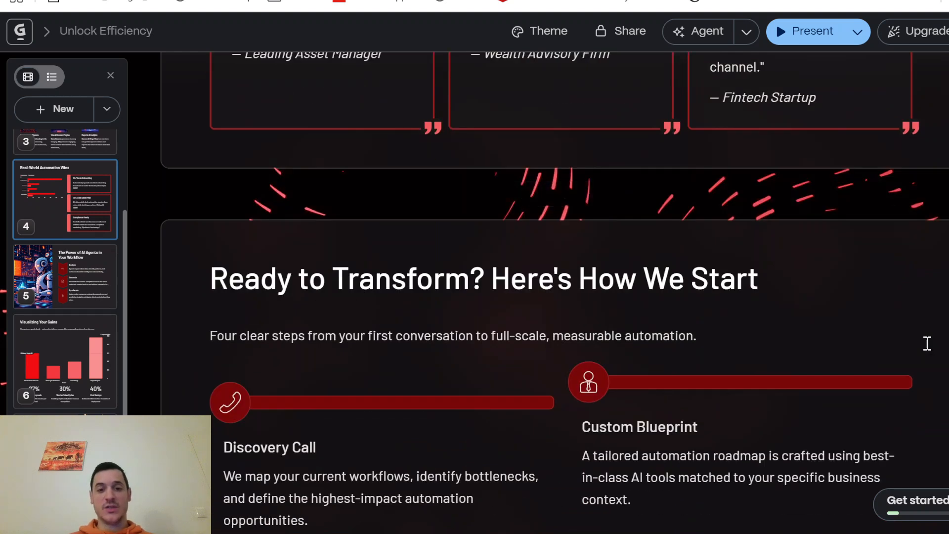
scroll(928, 343, down, 3)
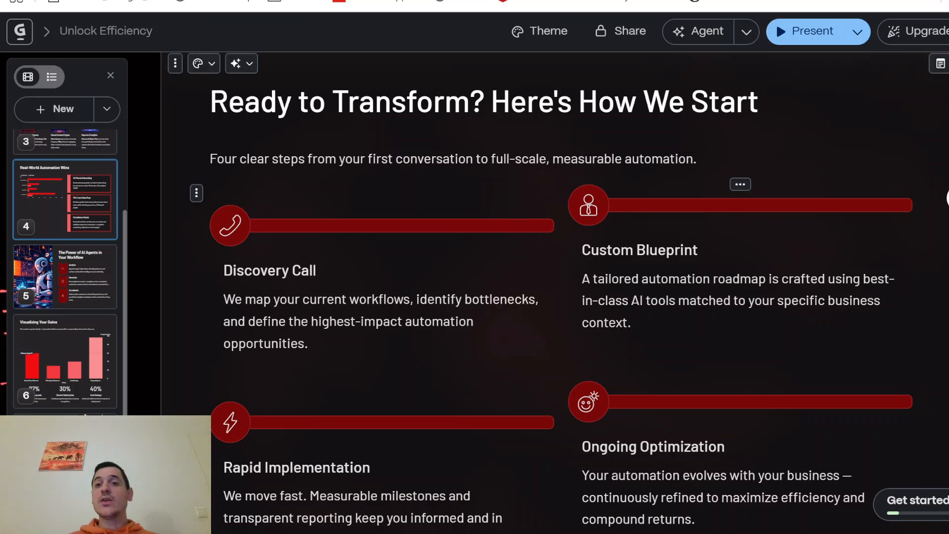
Step: Look over the AI agent's options for editing all cards and the available smart layouts without applying any
click(748, 34)
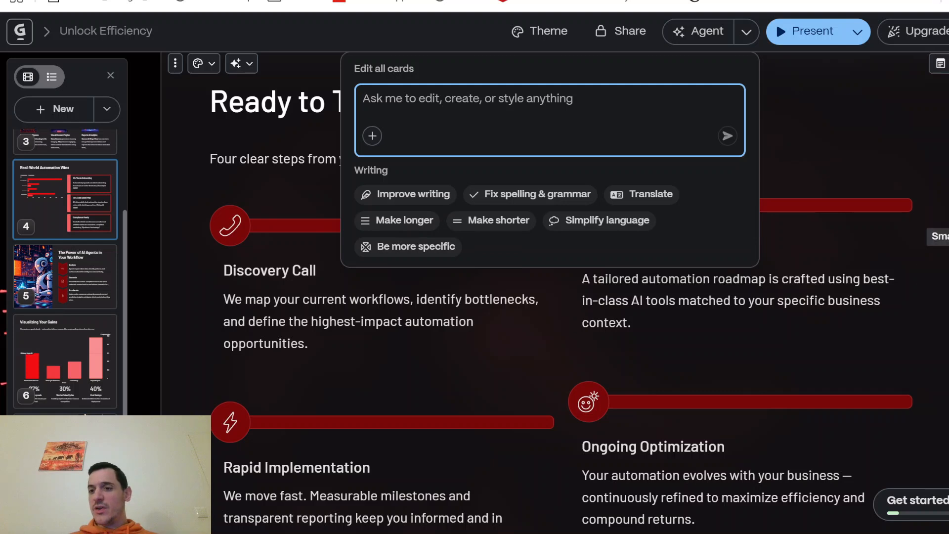
click(940, 236)
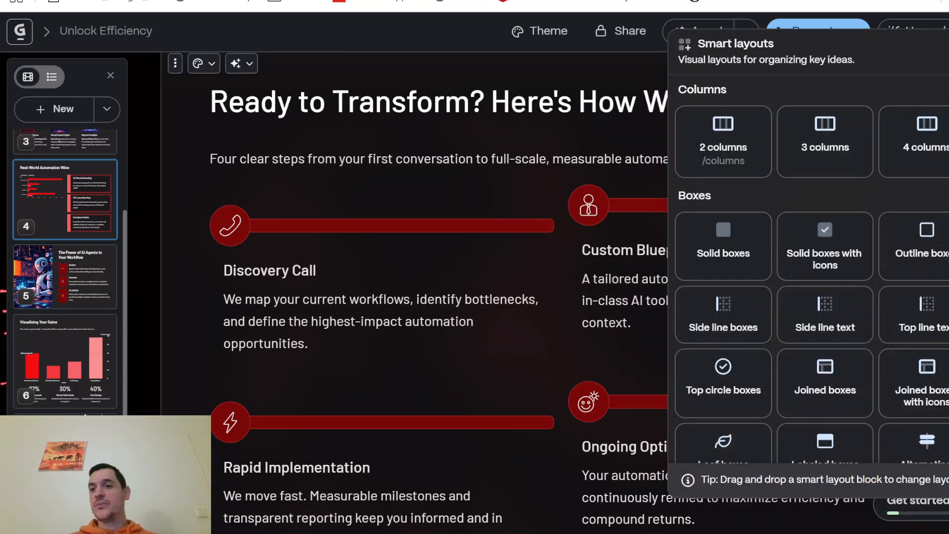
key(Escape)
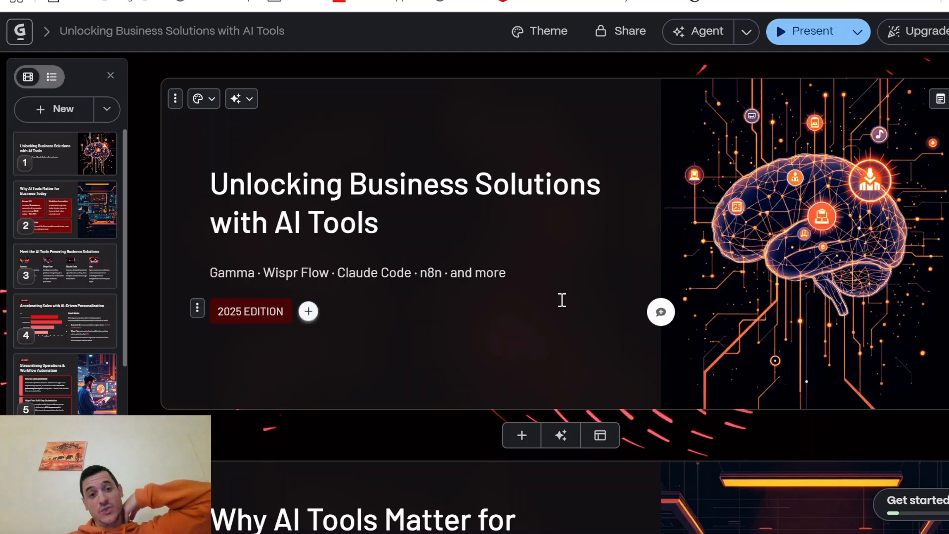
Step: Review the "Unlocking Business Solutions with AI Tools" deck from its title card through "Streamlining Operations & Workflow Automation"
scroll(563, 301, down, 3)
scroll(562, 300, down, 10)
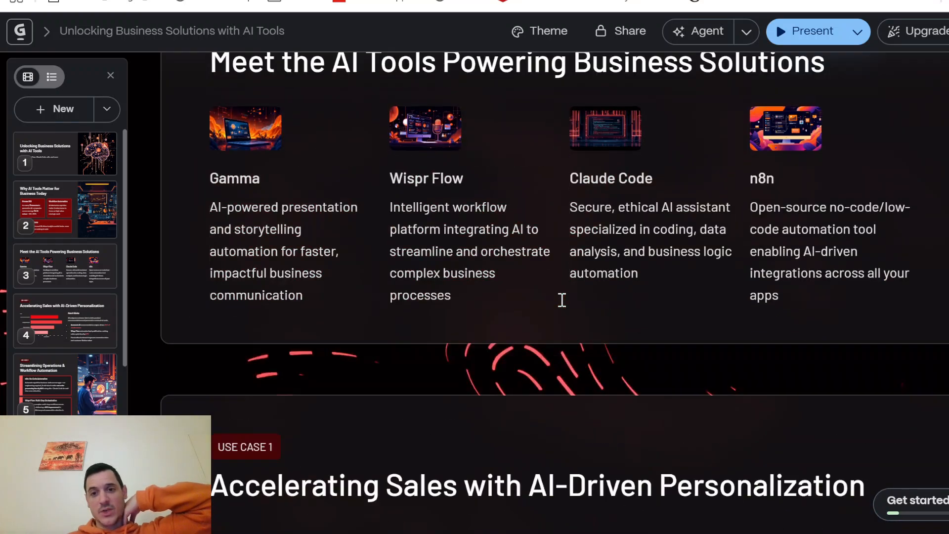
scroll(562, 300, down, 15)
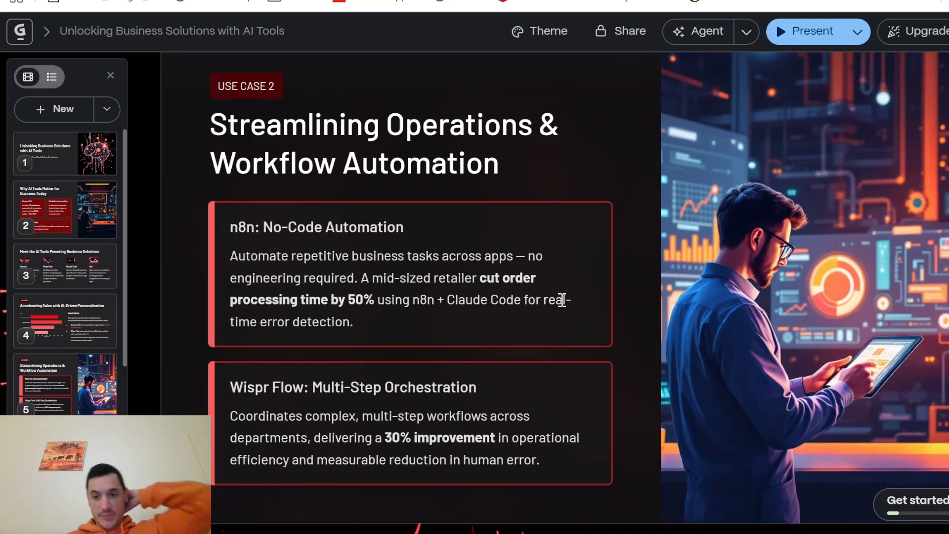